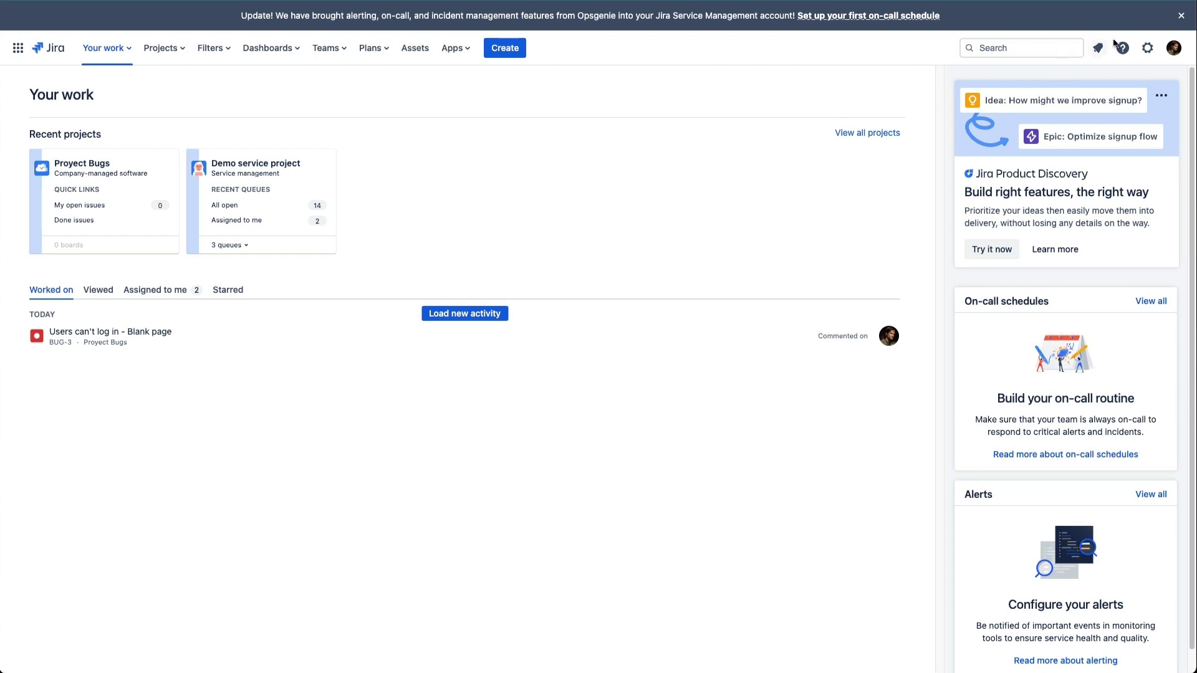
# Reach the Atlassian Account API token management page via Jira settings and Security
pyautogui.click(1145, 50)
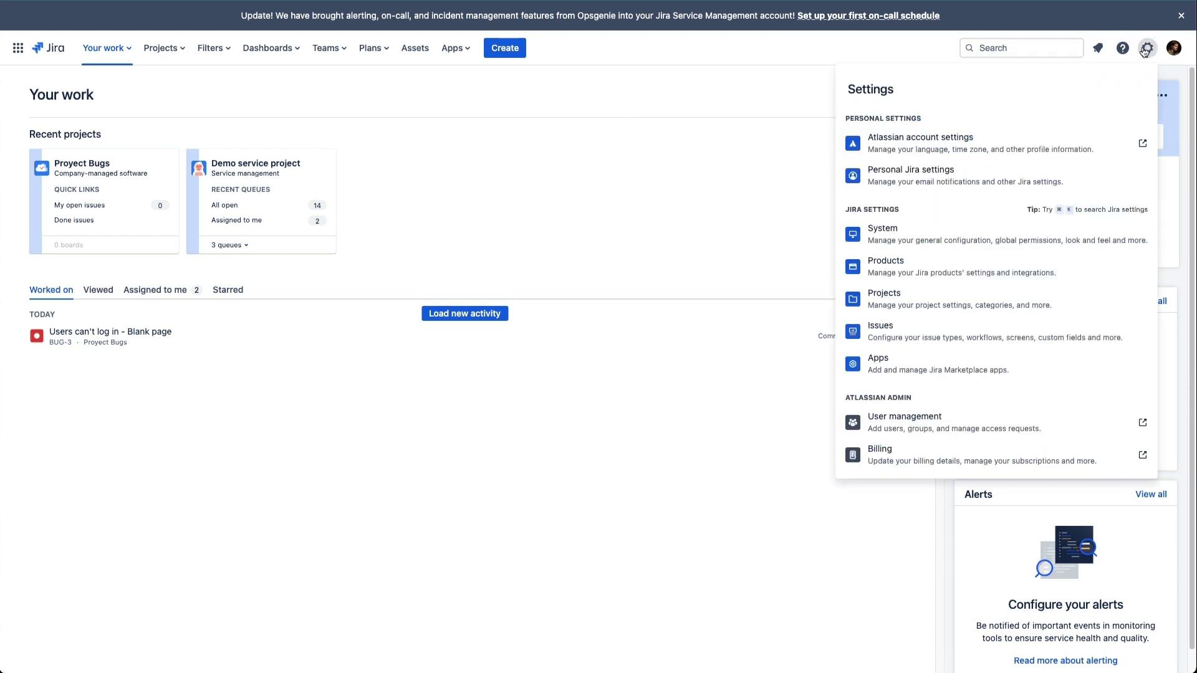
pyautogui.click(973, 135)
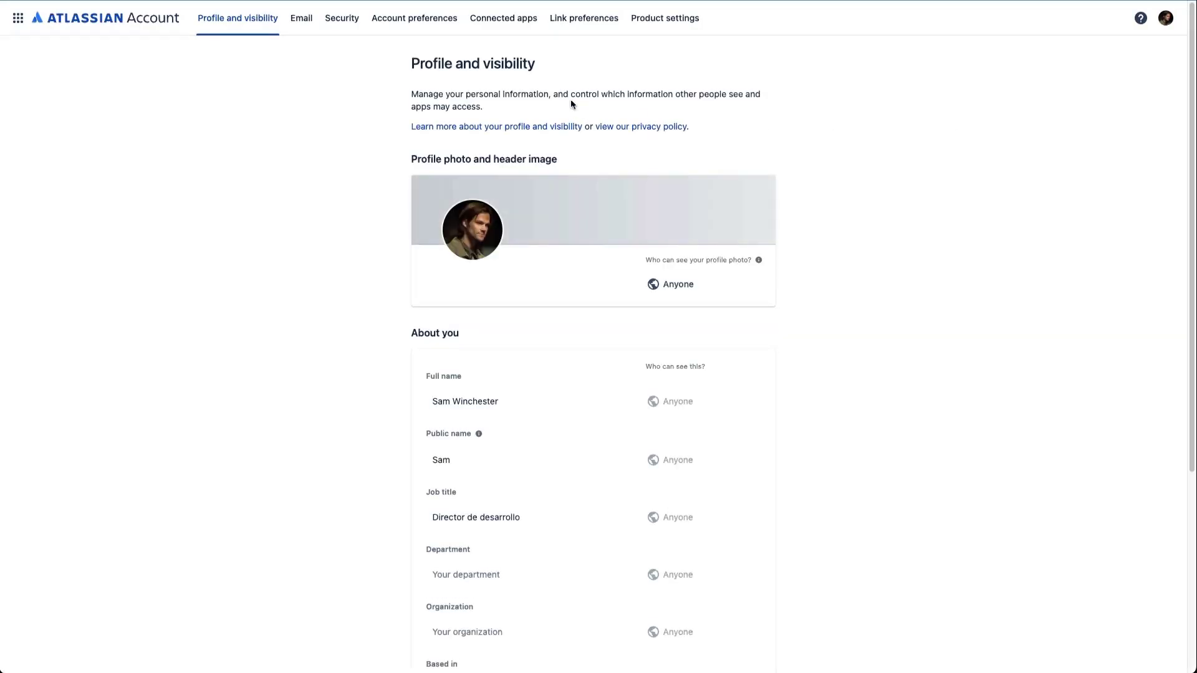
pyautogui.click(342, 19)
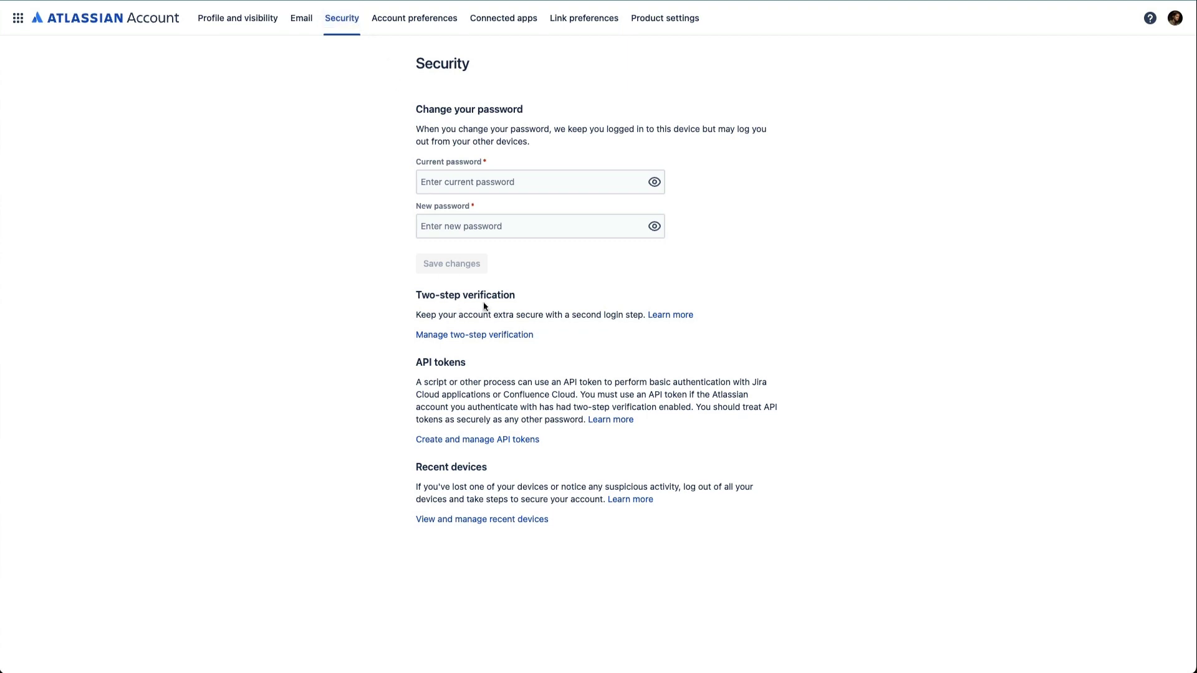
pyautogui.click(477, 439)
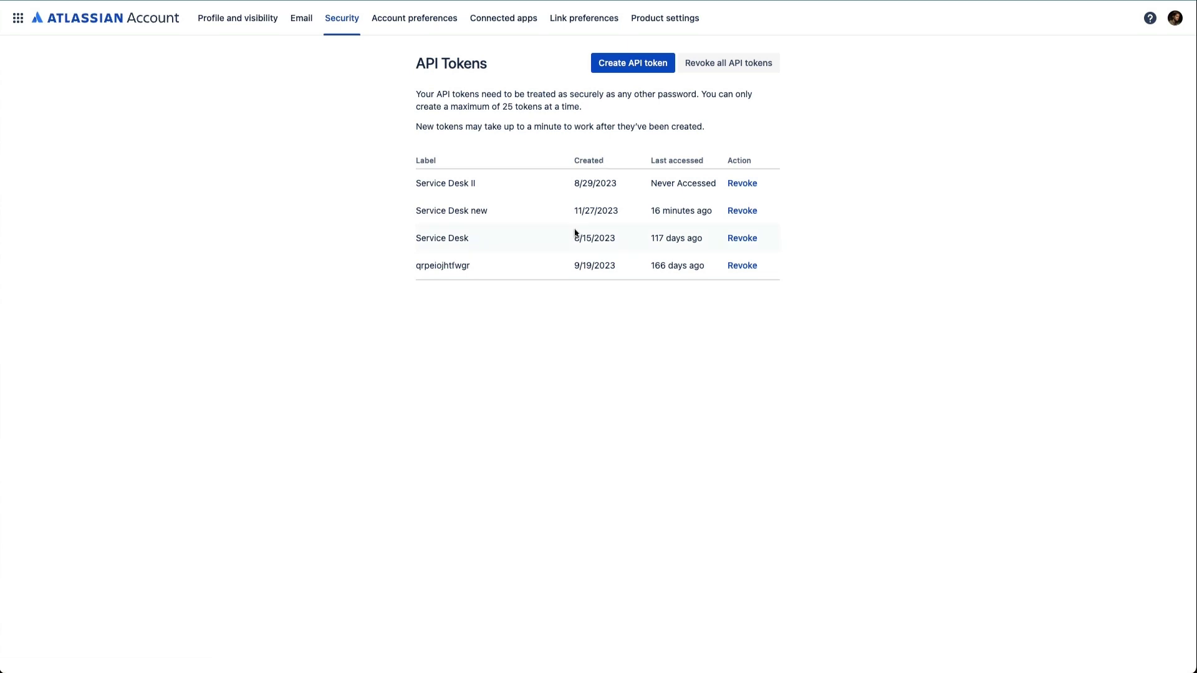
# Start and cancel a new API token, then review the existing Service Desk II token
pyautogui.click(646, 64)
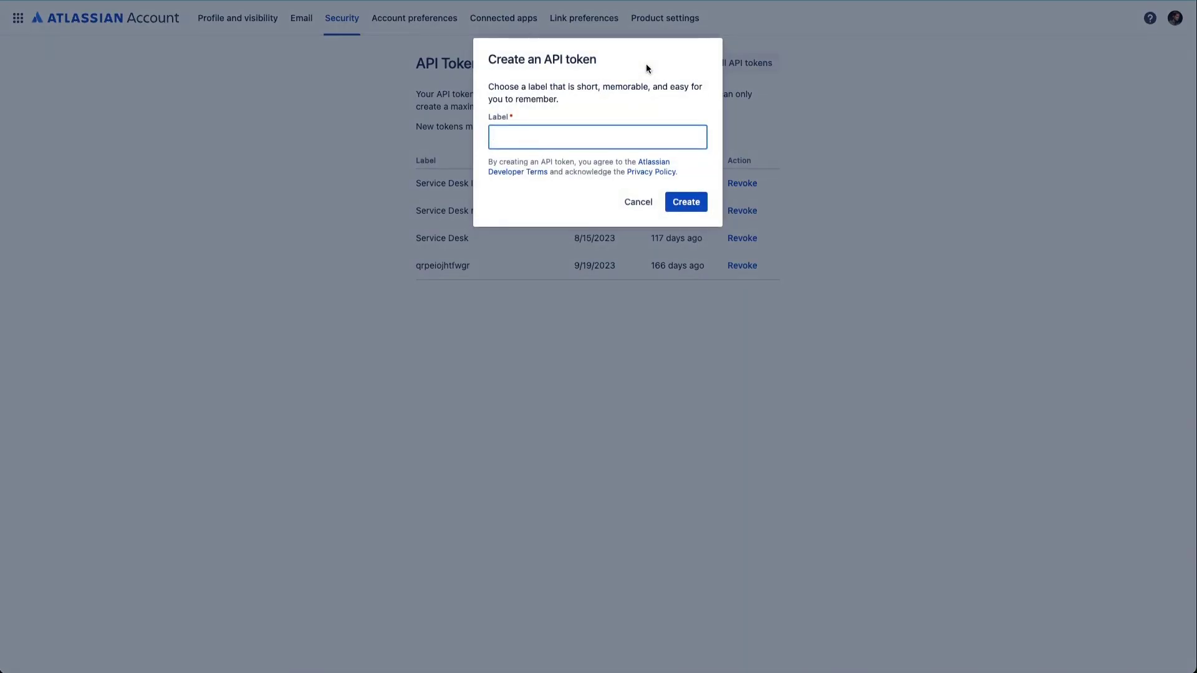
pyautogui.click(635, 206)
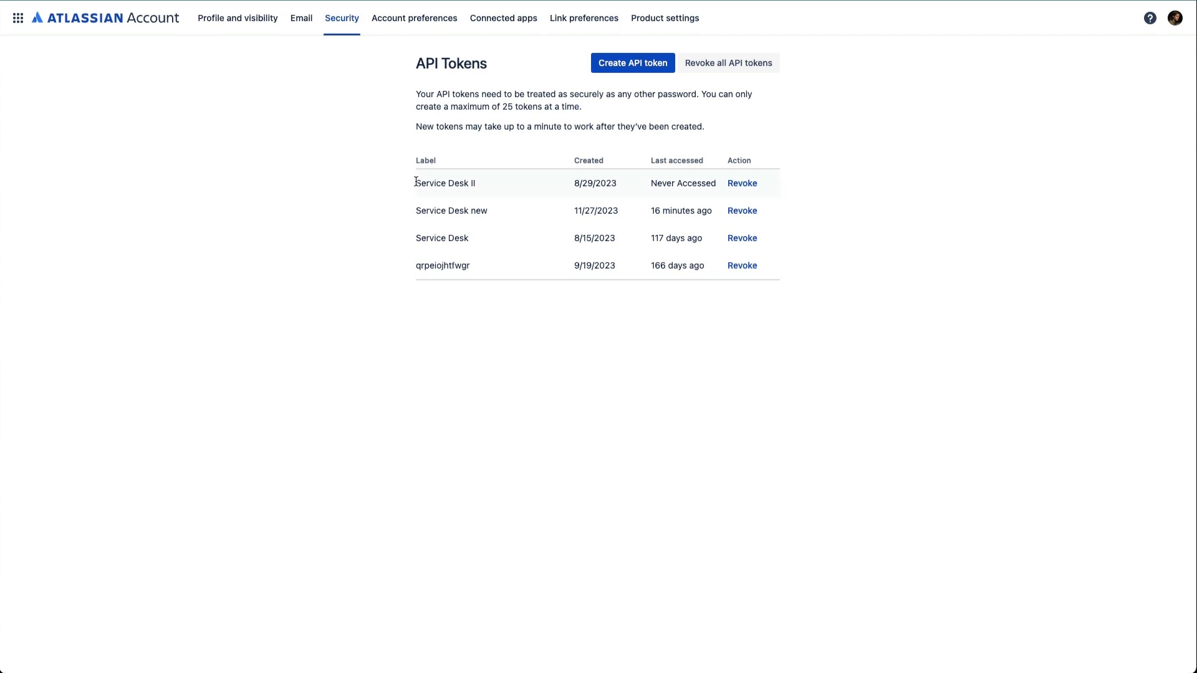
pyautogui.moveTo(415, 183); pyautogui.dragTo(459, 185)
pyautogui.click(481, 184)
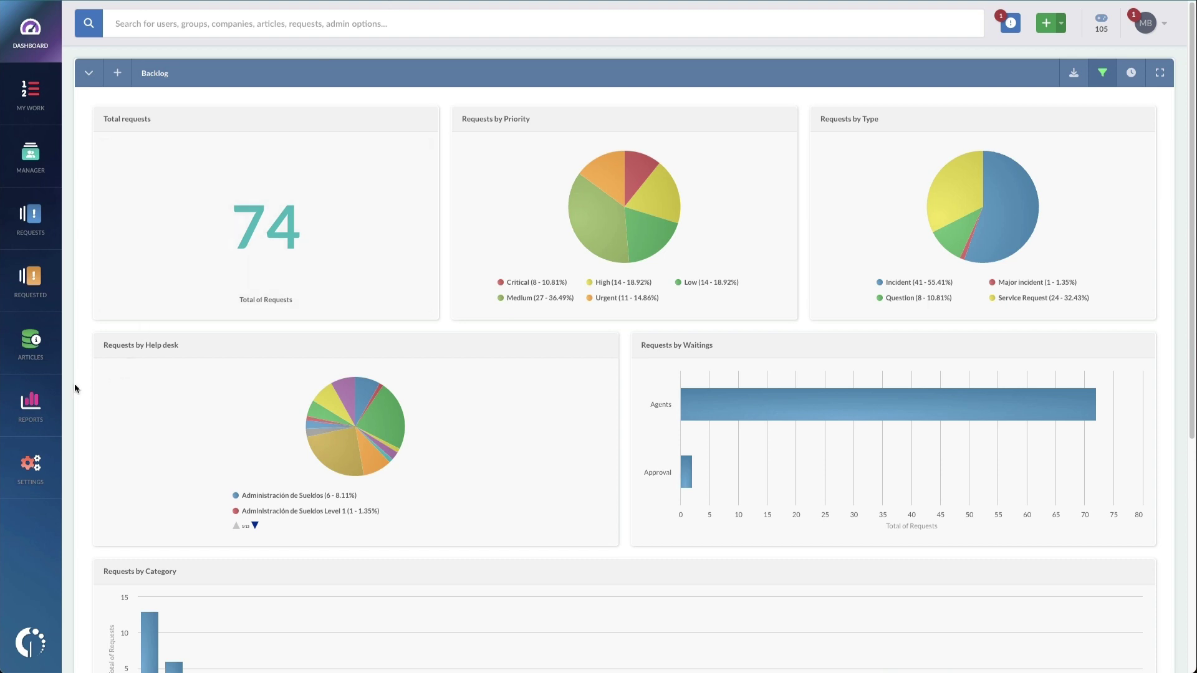
# Edit the existing Jira Integration from the Settings Integrations list
pyautogui.click(30, 467)
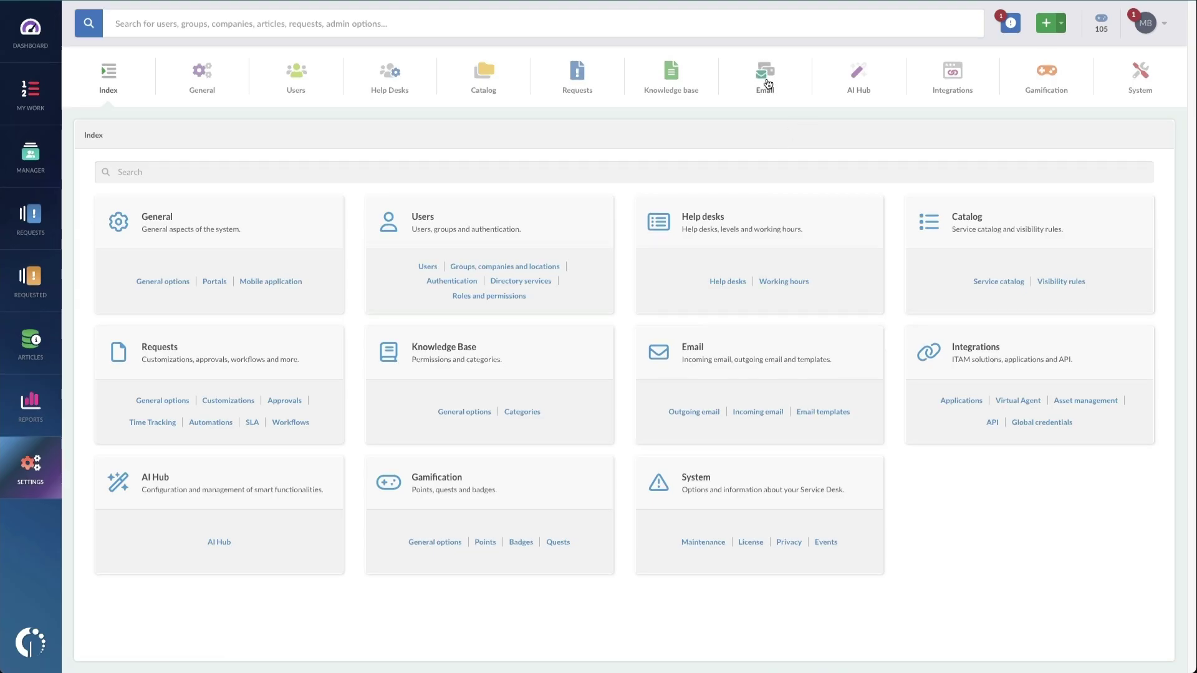
pyautogui.click(961, 84)
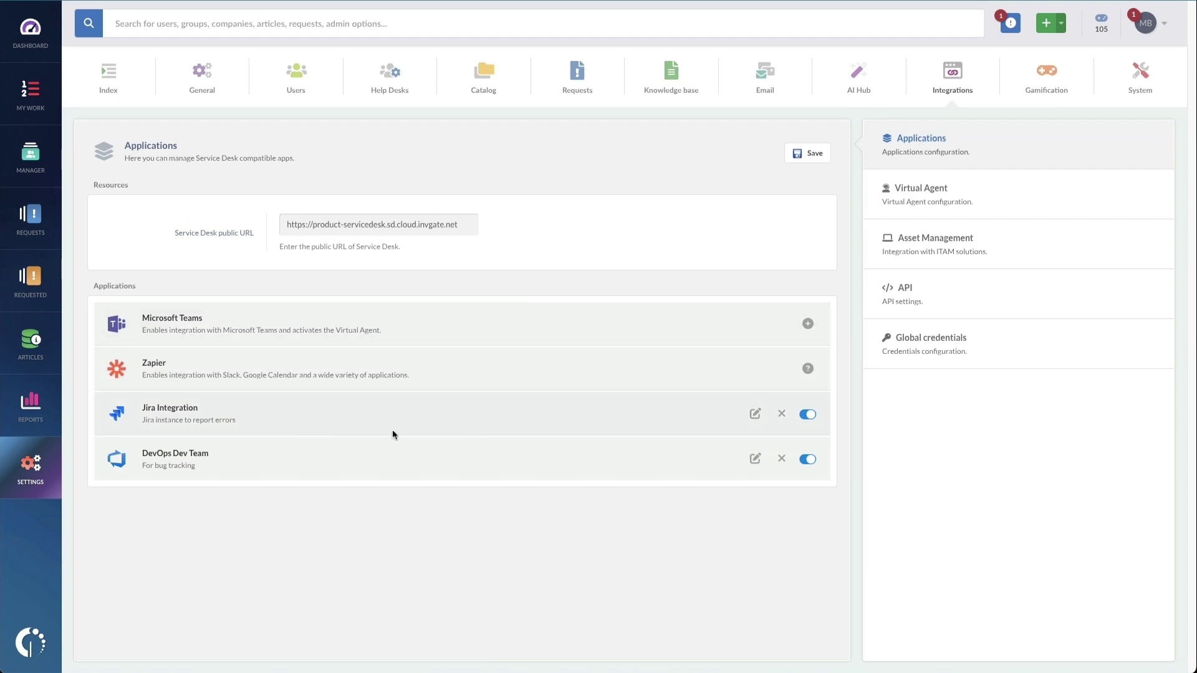
pyautogui.click(756, 414)
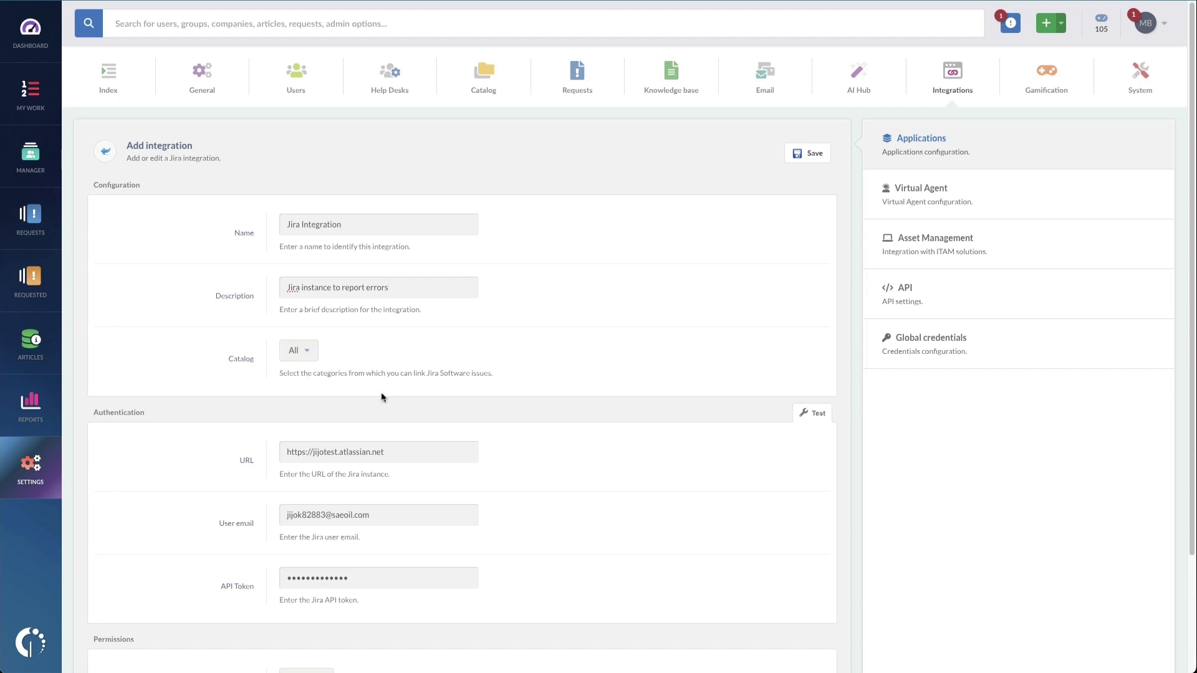
pyautogui.scroll(-2, 396, 411)
pyautogui.scroll(-1, 392, 429)
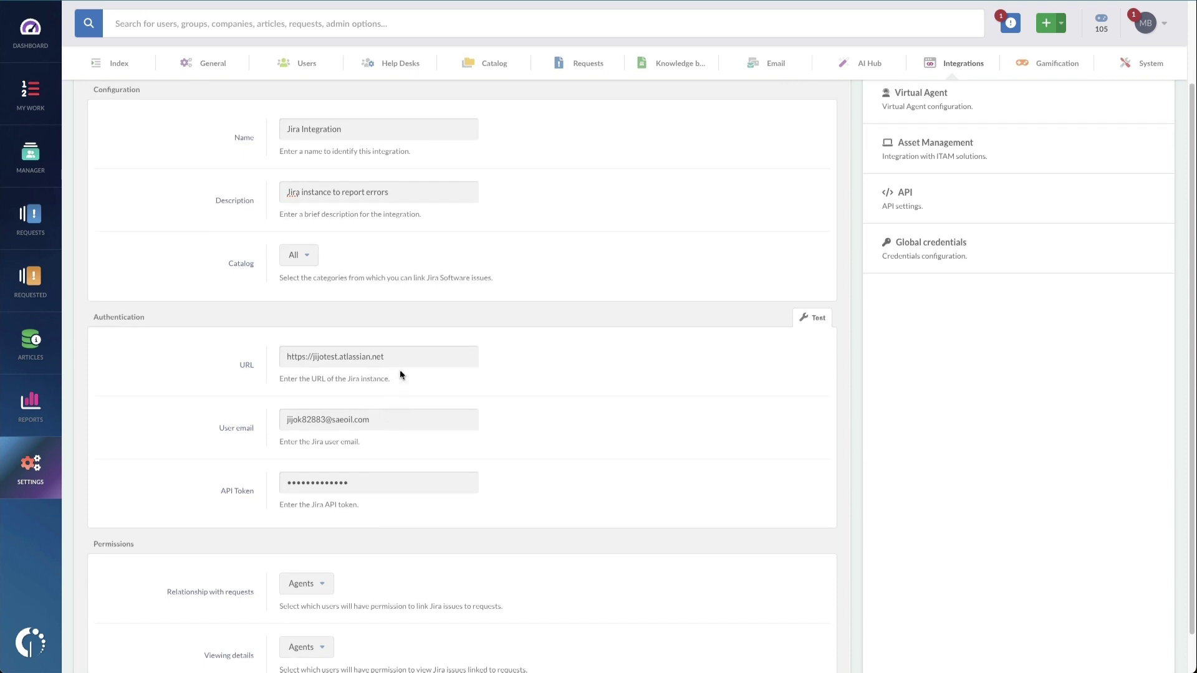
# Verify the Jira user email and test the connection, then go to My Work requests
pyautogui.click(397, 419)
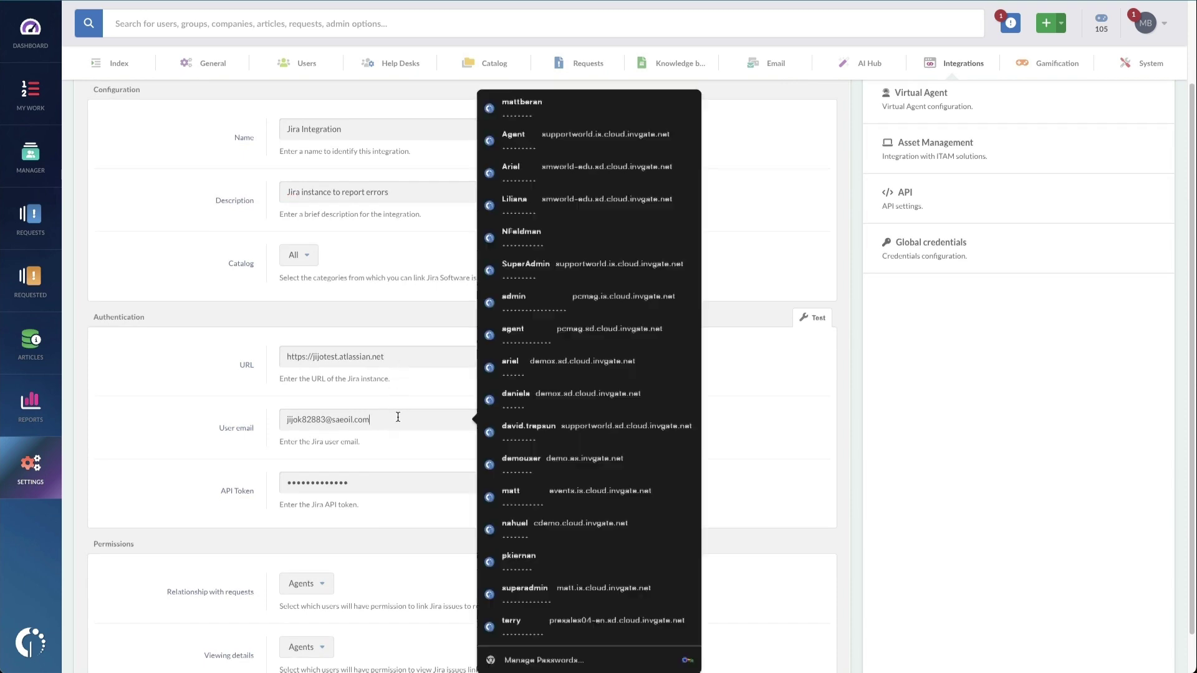
pyautogui.click(399, 459)
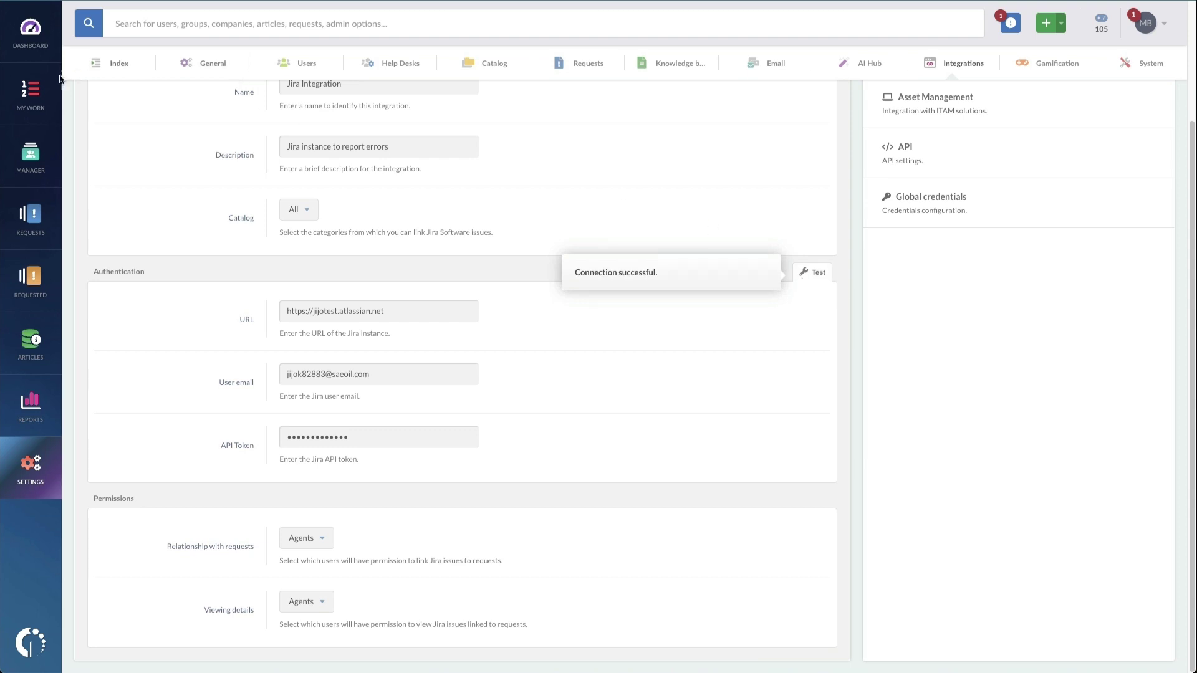
pyautogui.click(17, 106)
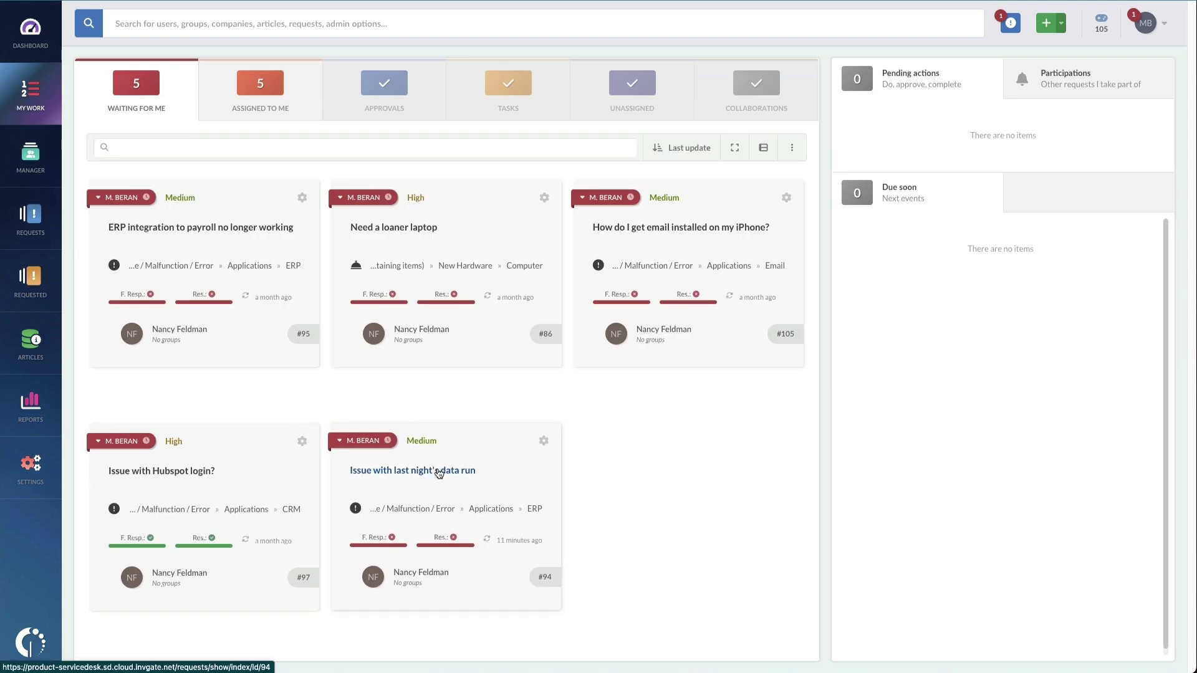
# Begin adding an external entity relationship on request #94, Issue with last night's data run
pyautogui.click(439, 474)
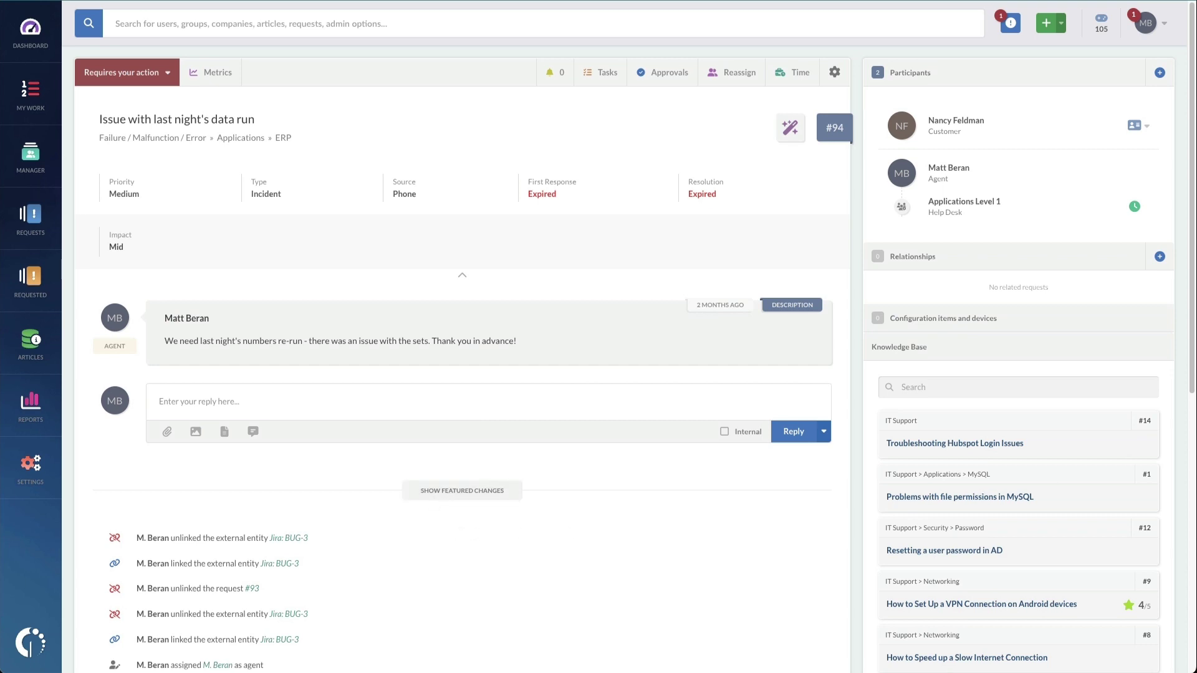
pyautogui.click(1160, 258)
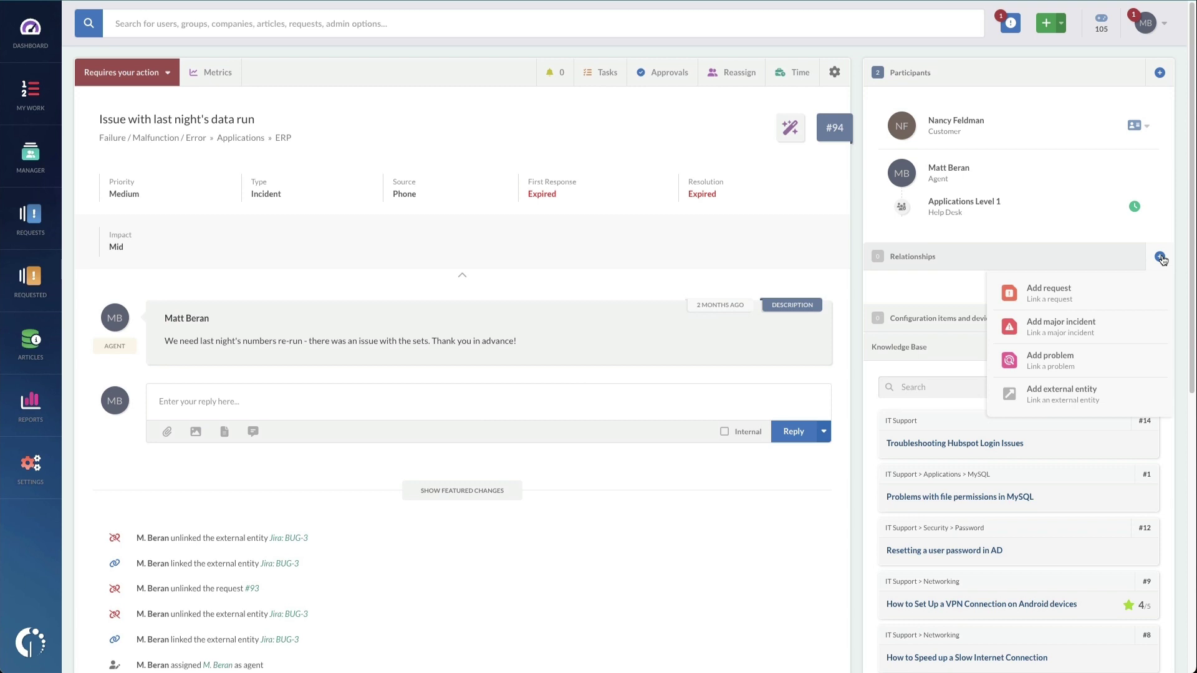
pyautogui.click(1059, 390)
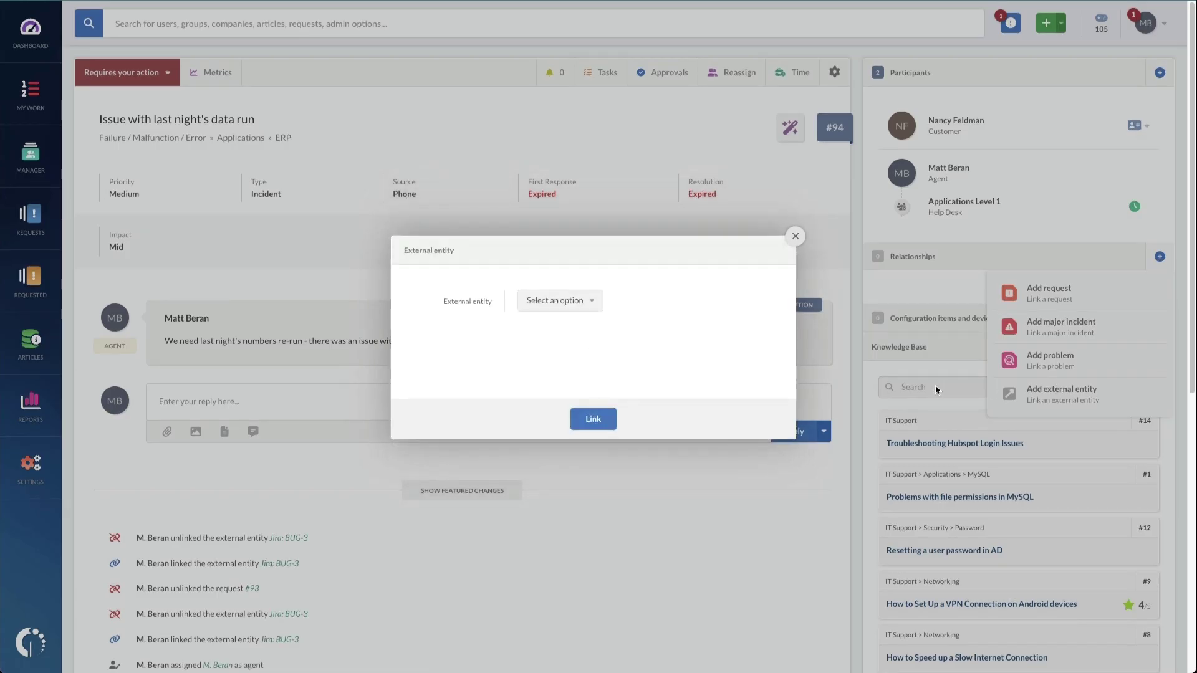
pyautogui.click(572, 308)
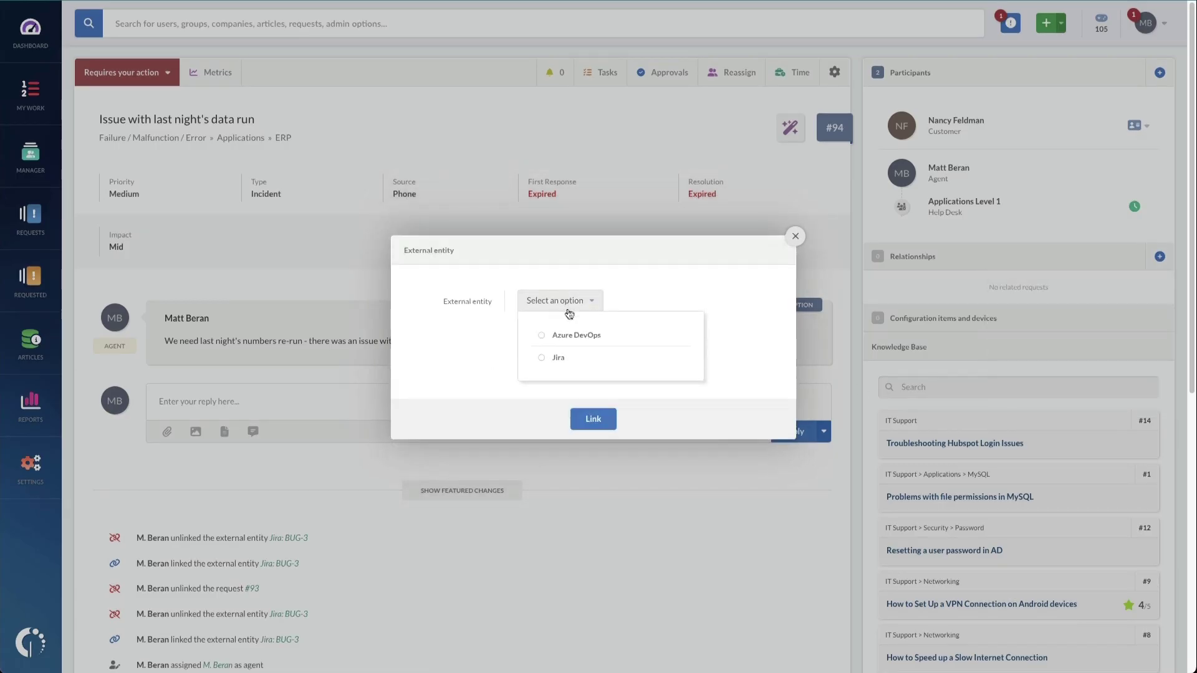
# Choose Jira as the entity type and link issue ID BUG-3 to the request
pyautogui.click(561, 359)
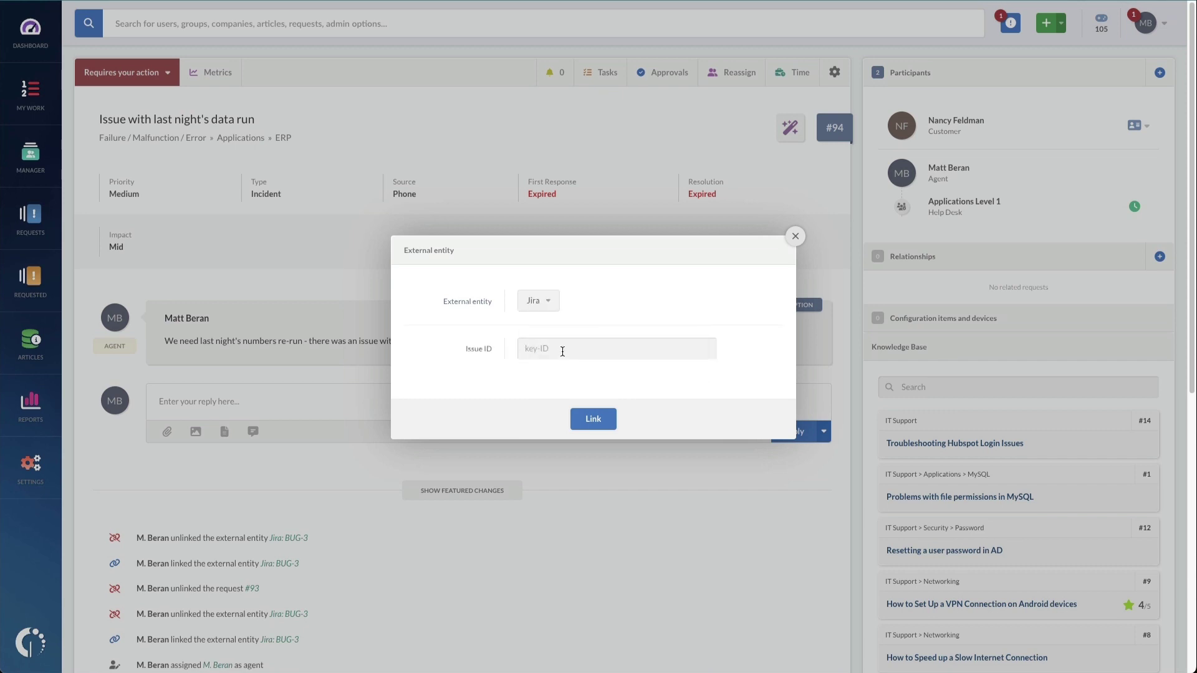
pyautogui.click(562, 351)
pyautogui.click(619, 375)
pyautogui.click(578, 424)
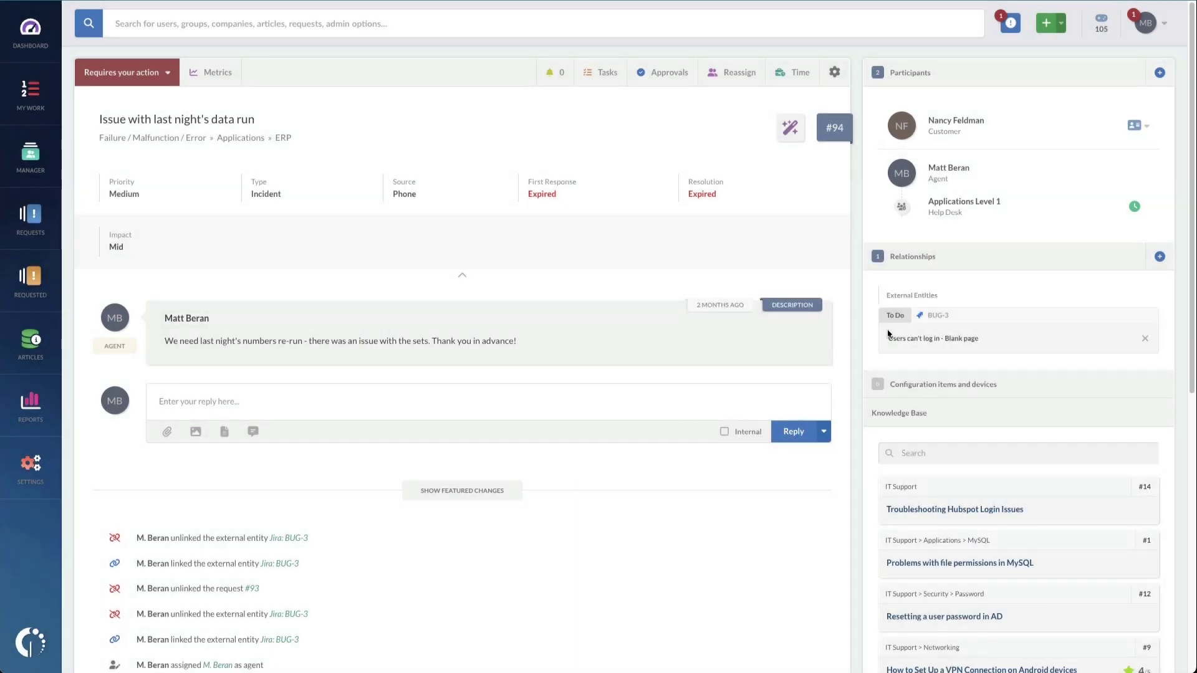
# Review BUG-3's status, dates, Reproduced by QA field and comment in its details modal
pyautogui.click(957, 338)
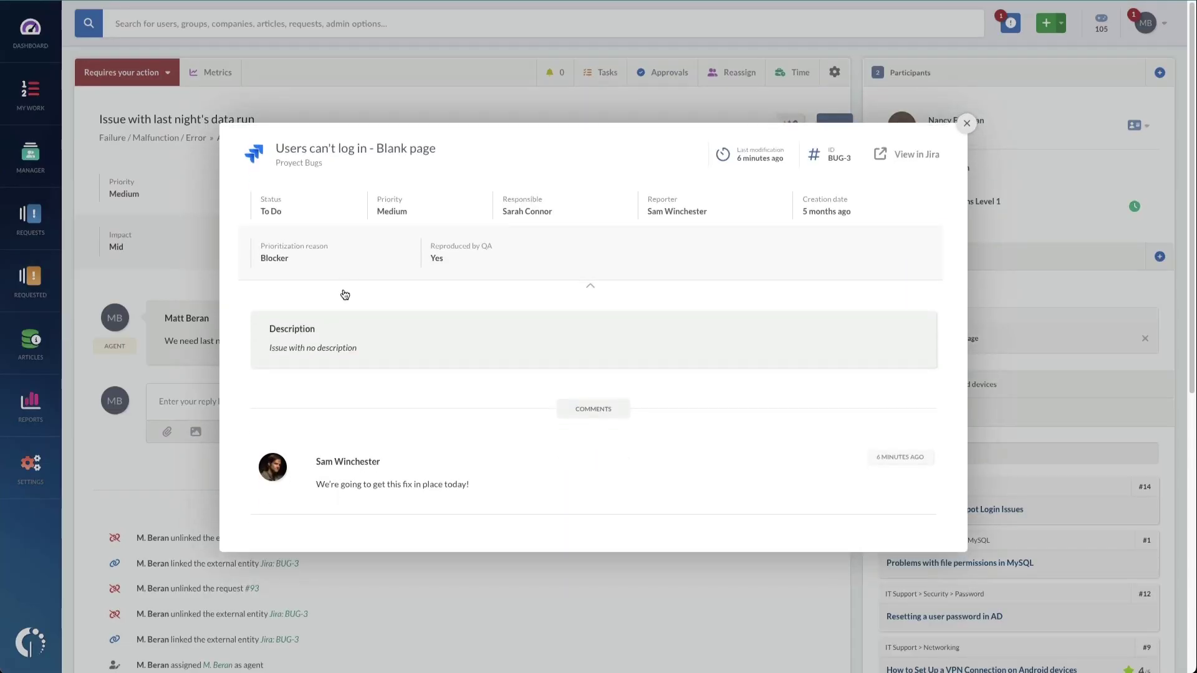
pyautogui.moveTo(265, 208); pyautogui.dragTo(847, 217)
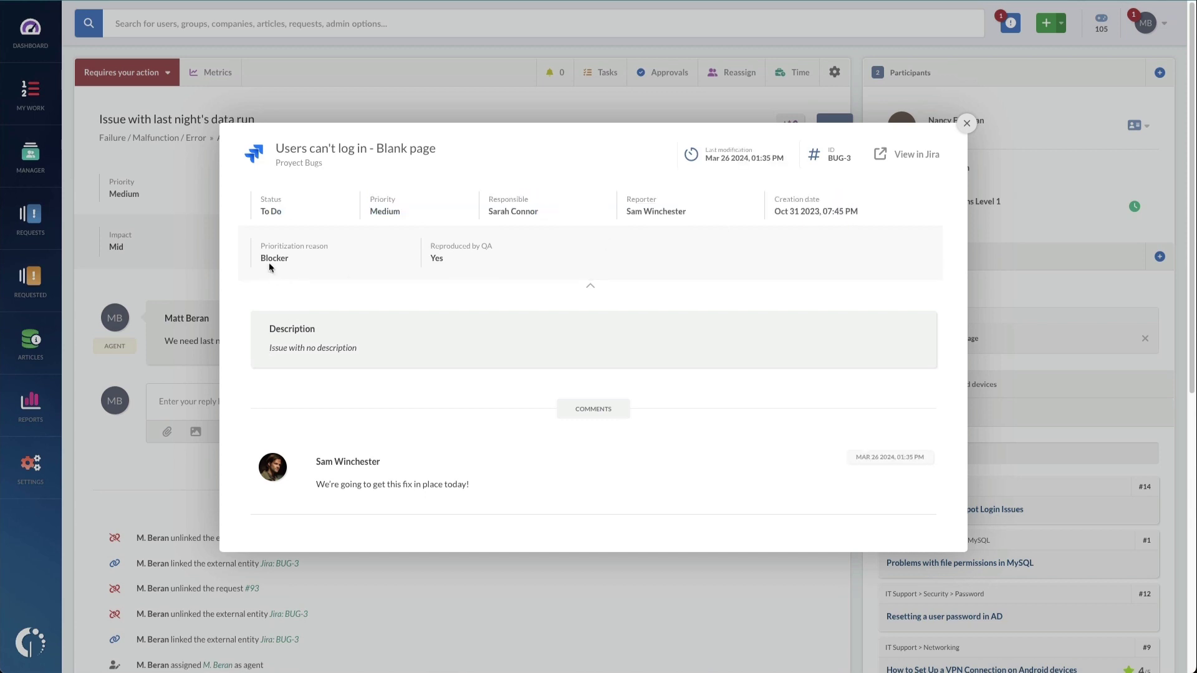
pyautogui.moveTo(429, 259); pyautogui.dragTo(448, 262)
pyautogui.moveTo(315, 485); pyautogui.dragTo(535, 484)
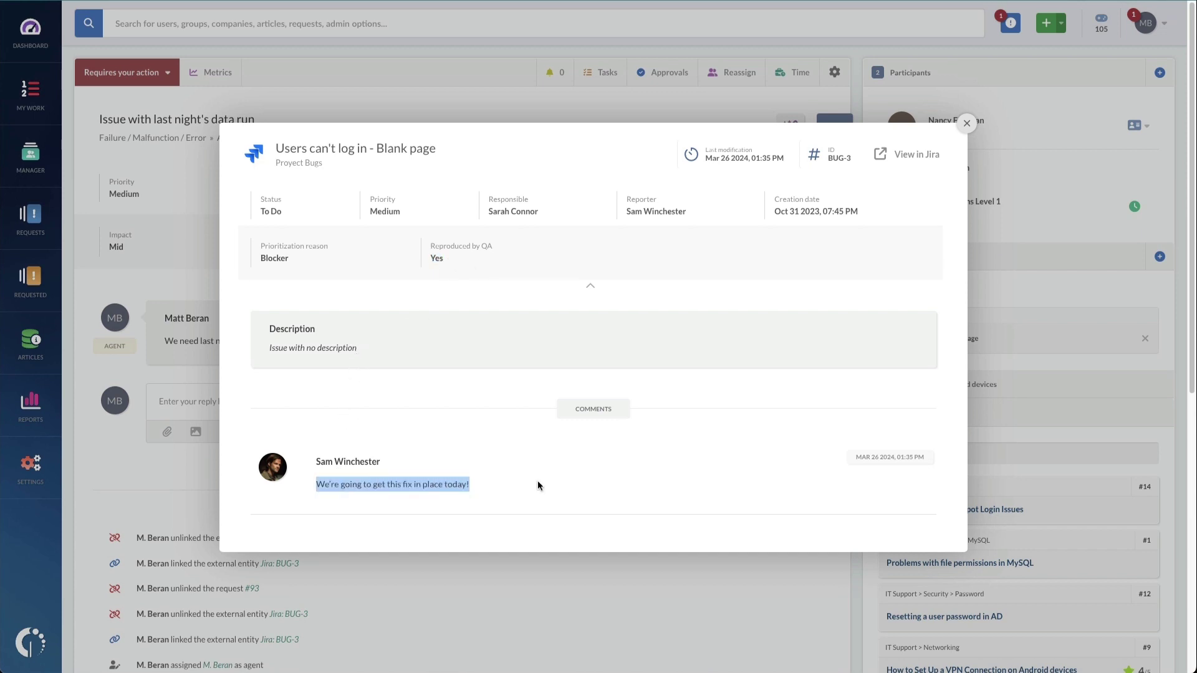
pyautogui.click(655, 482)
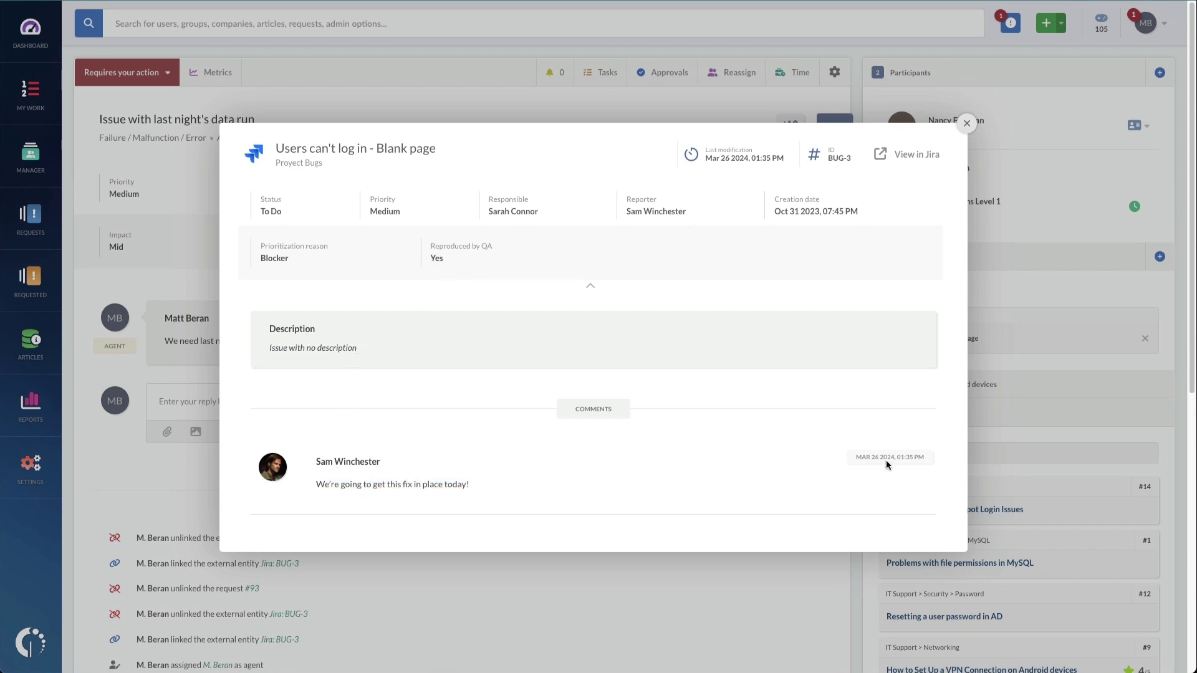